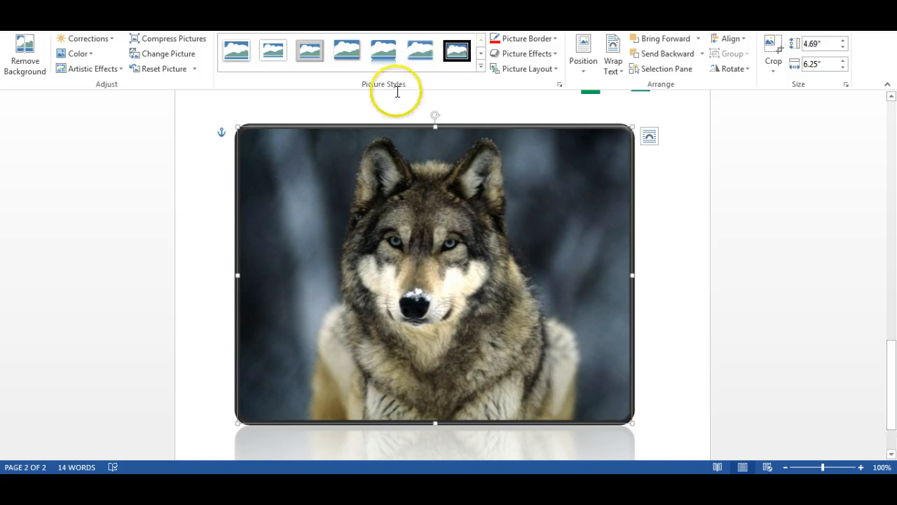
Apply the tilted, white-framed picture style with a drop shadow to the wolf picture.
left_click(480, 65)
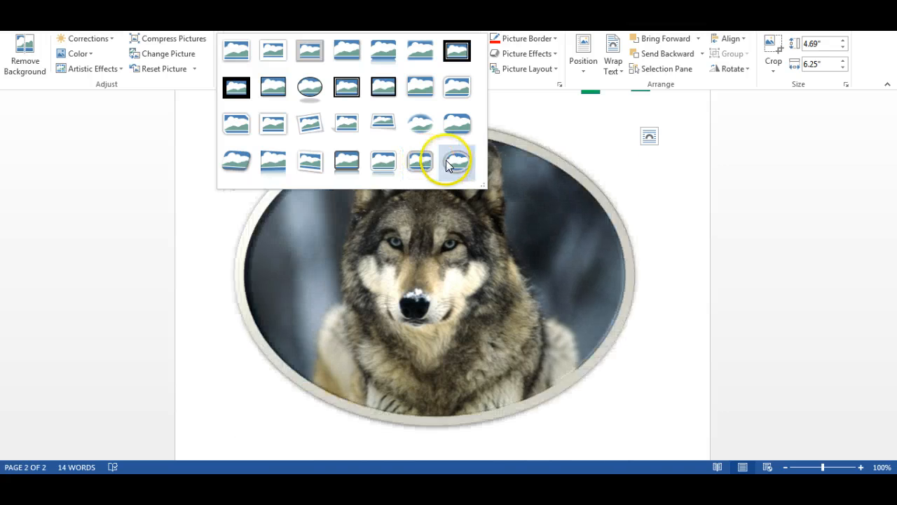
left_click(307, 129)
left_click(661, 173)
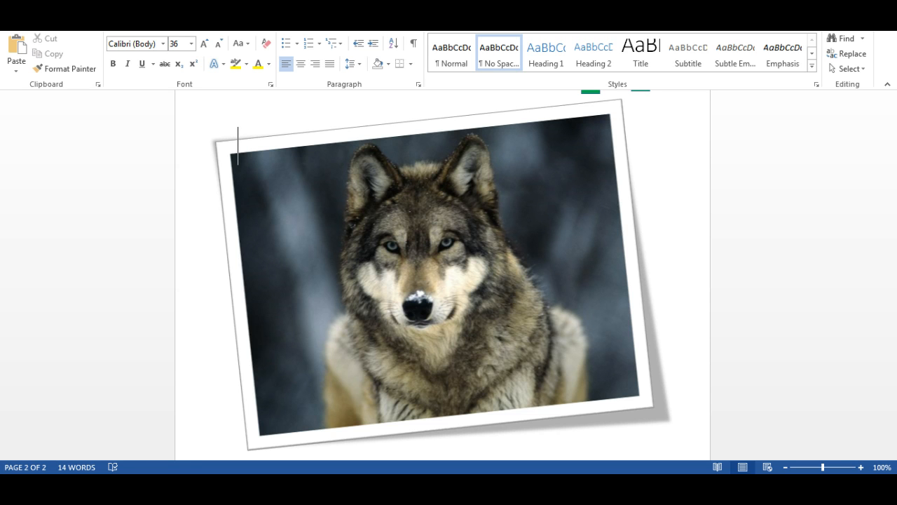
Set the page color to Gray-50%, Accent 3, Lighter 60%.
left_click(177, 25)
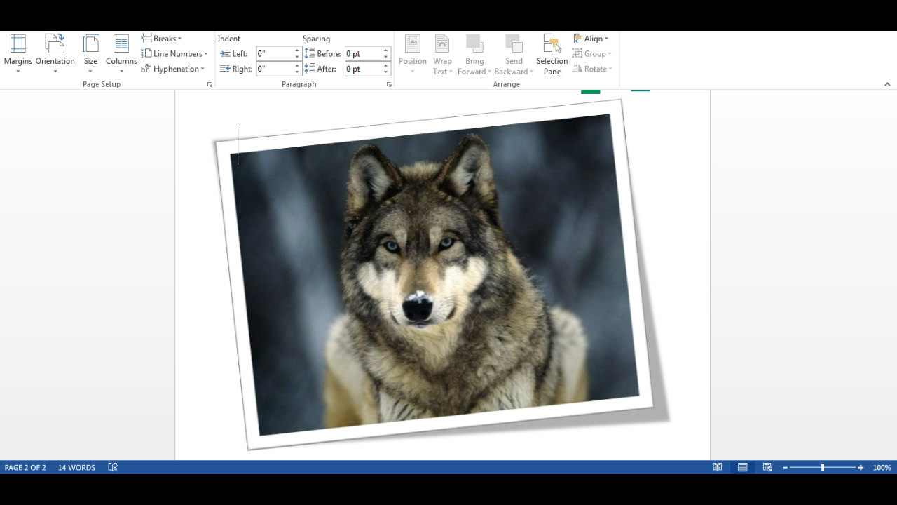
left_click(131, 25)
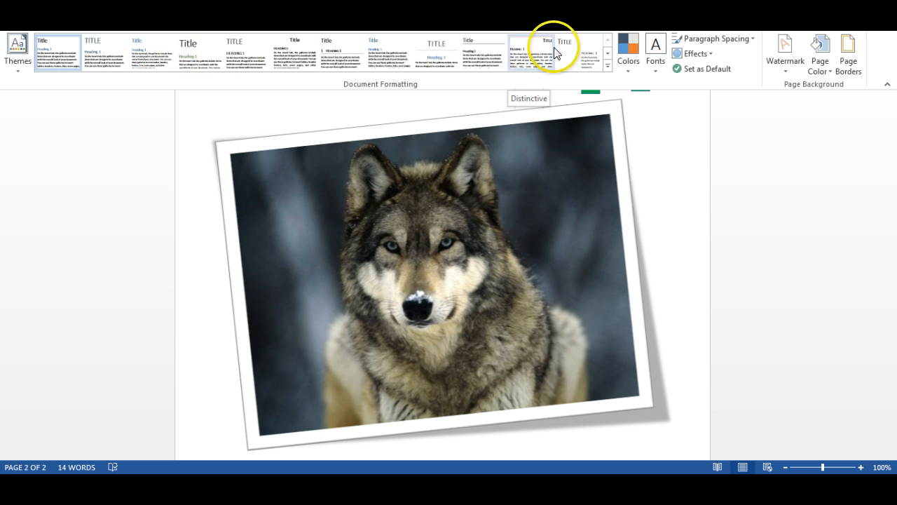
left_click(822, 64)
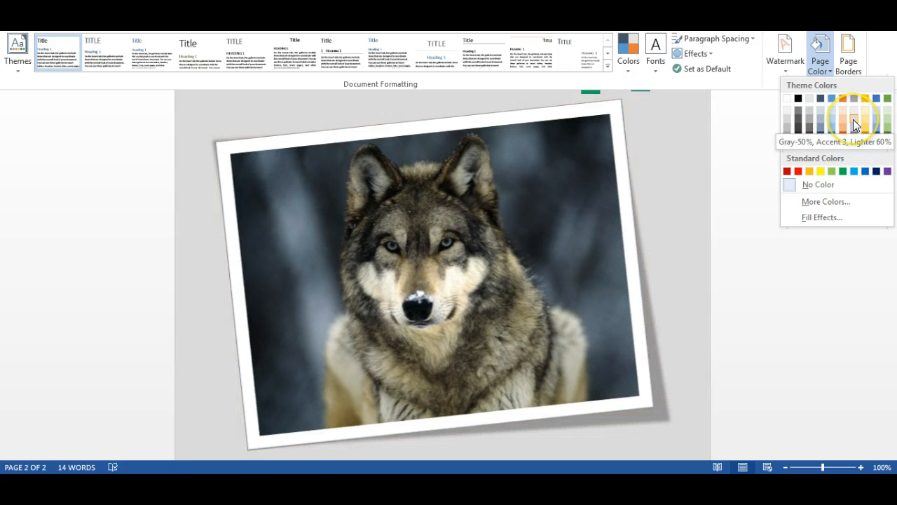
left_click(853, 119)
left_click(657, 137)
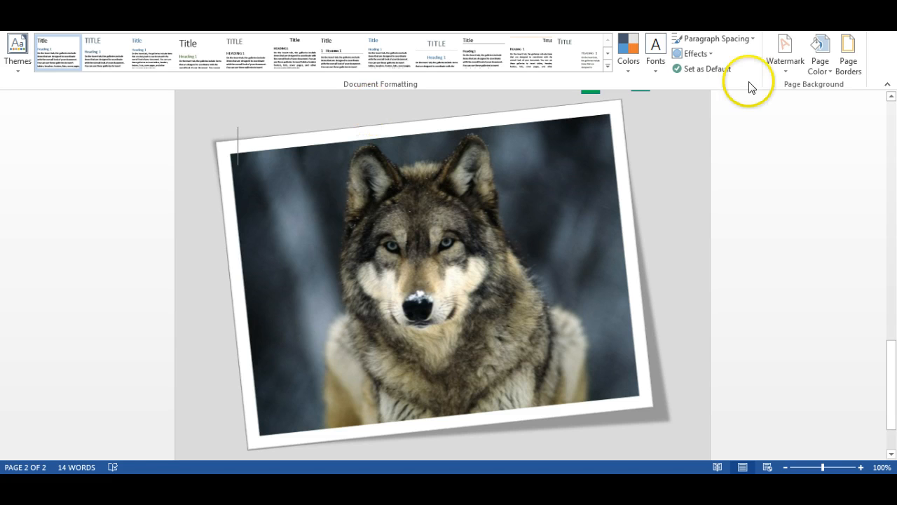
Start a page border for the whole document using the leafy vine art pattern.
left_click(850, 69)
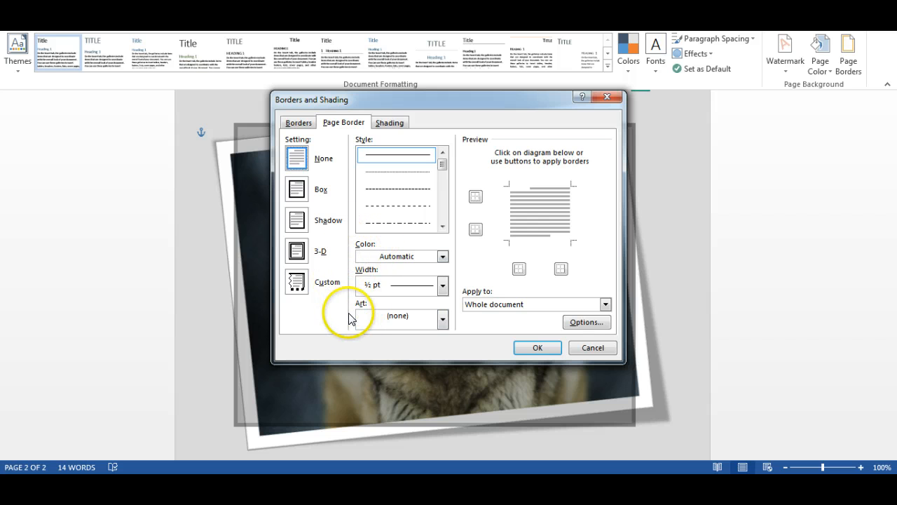
left_click(442, 320)
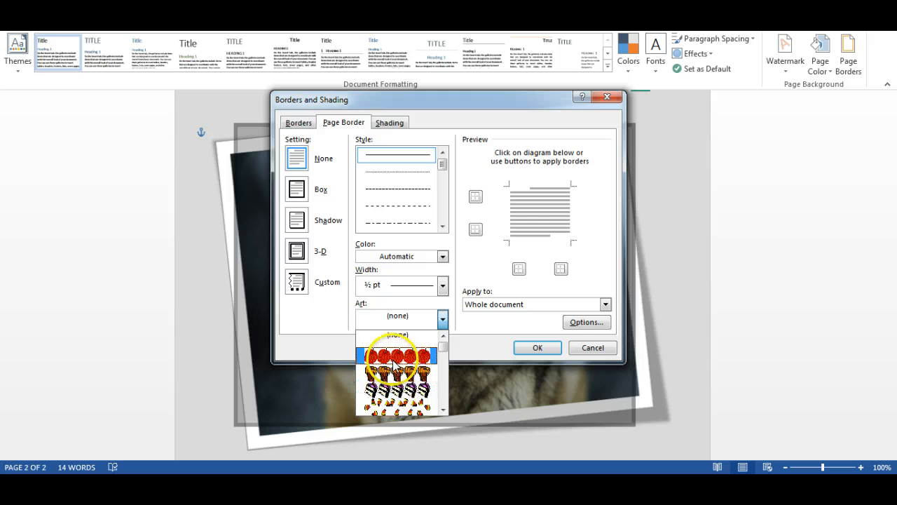
left_click_drag(444, 346, 444, 365)
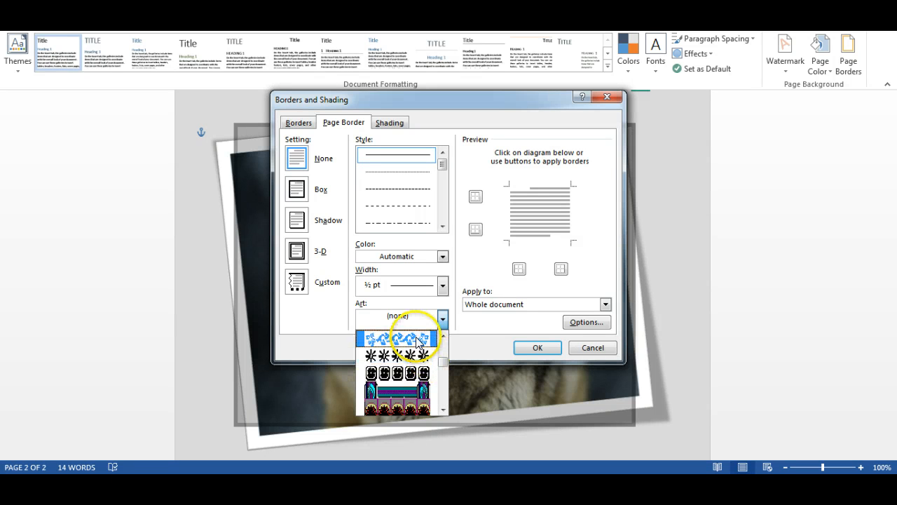
left_click(419, 340)
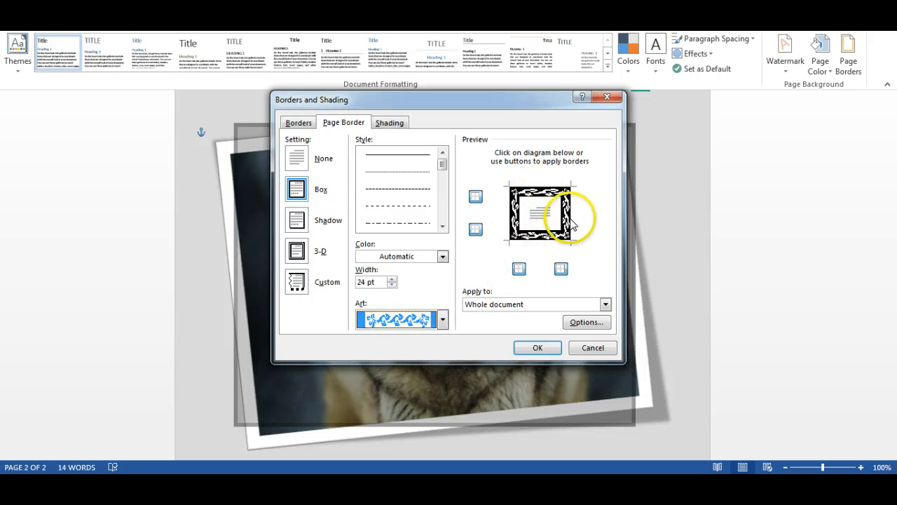
Color the art page border standard yellow, apply it, and check it around the page.
left_click(442, 257)
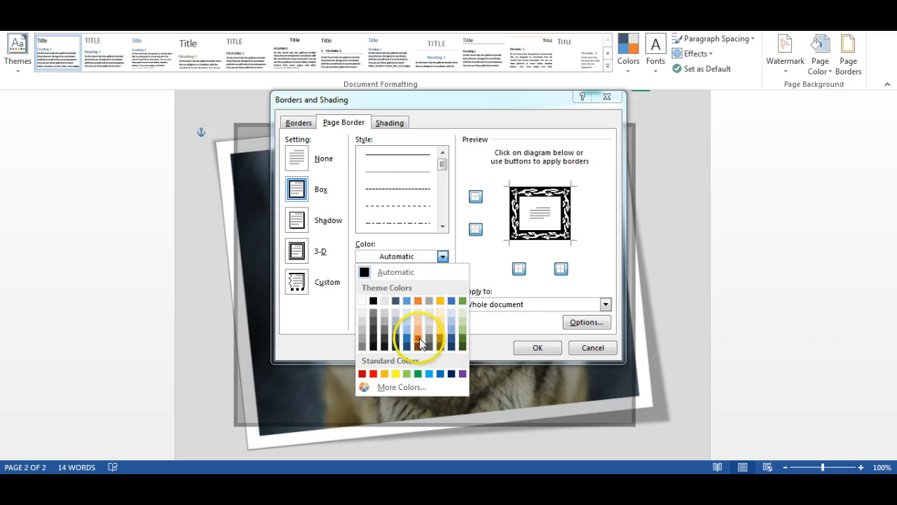
left_click(397, 374)
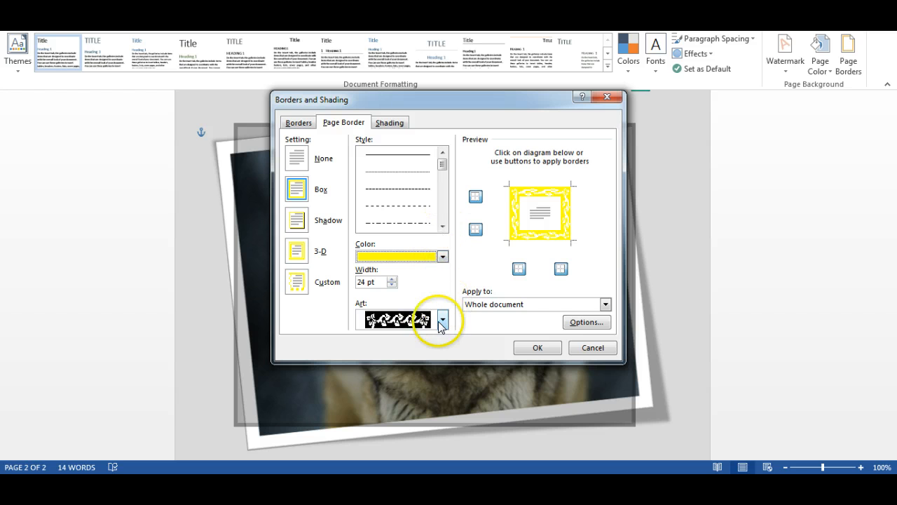
left_click(533, 349)
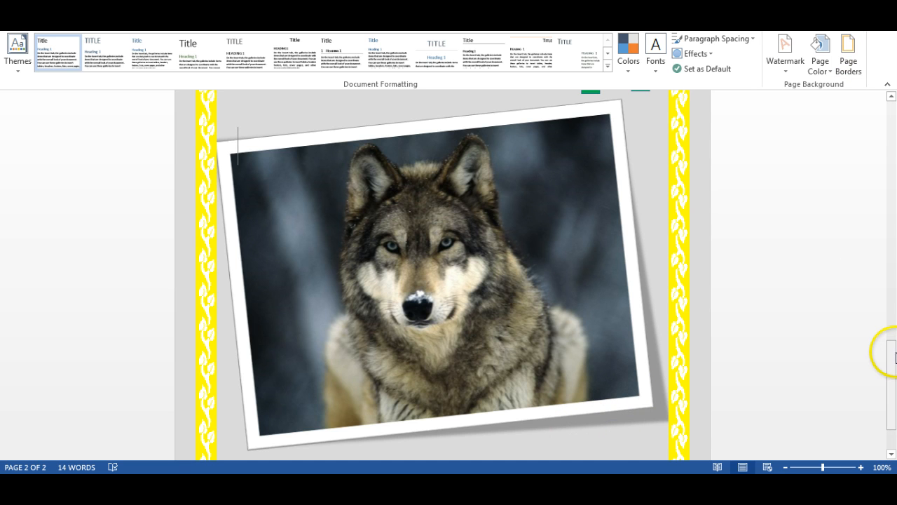
left_click_drag(893, 361, 893, 328)
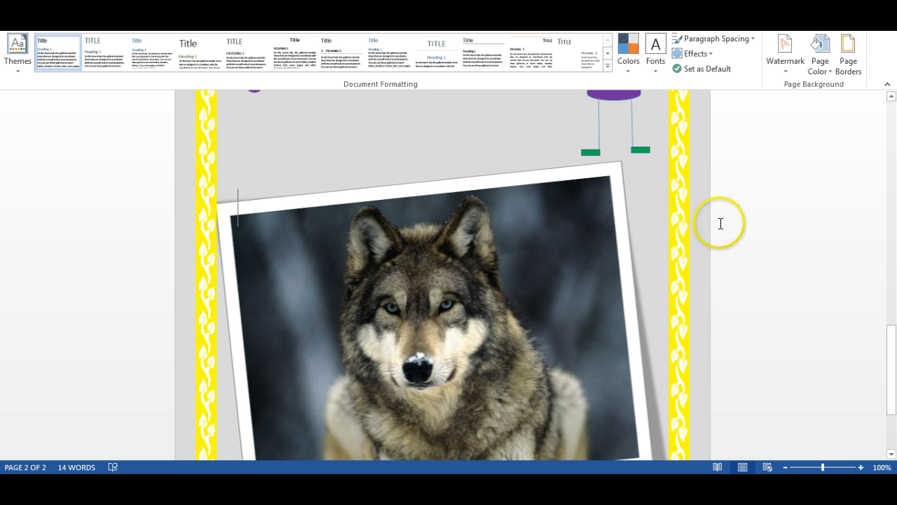
left_click_drag(891, 376, 893, 436)
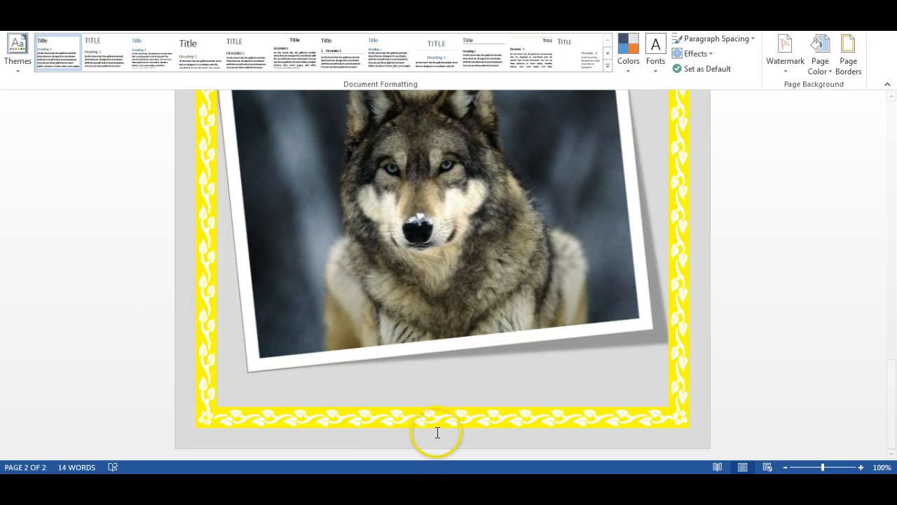
left_click(436, 397)
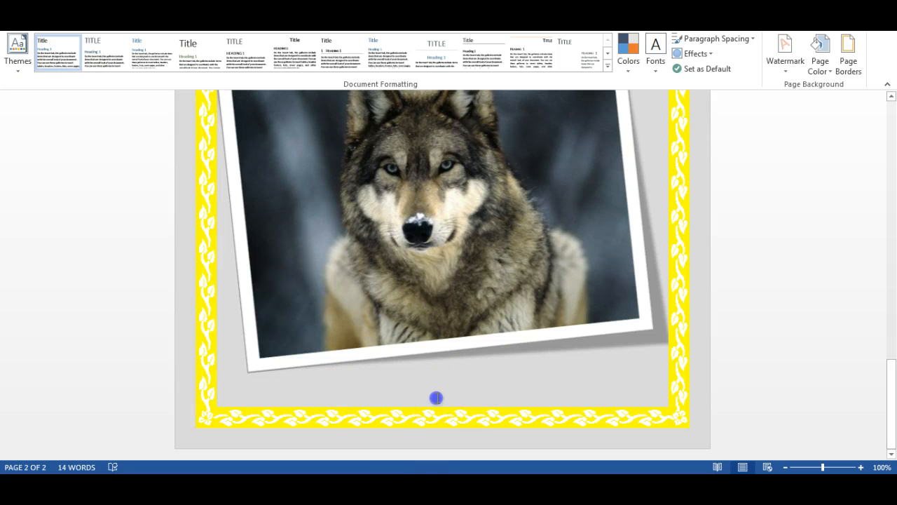
Create a new blank document and apply the No Spacing style to its first paragraph.
left_click(19, 26)
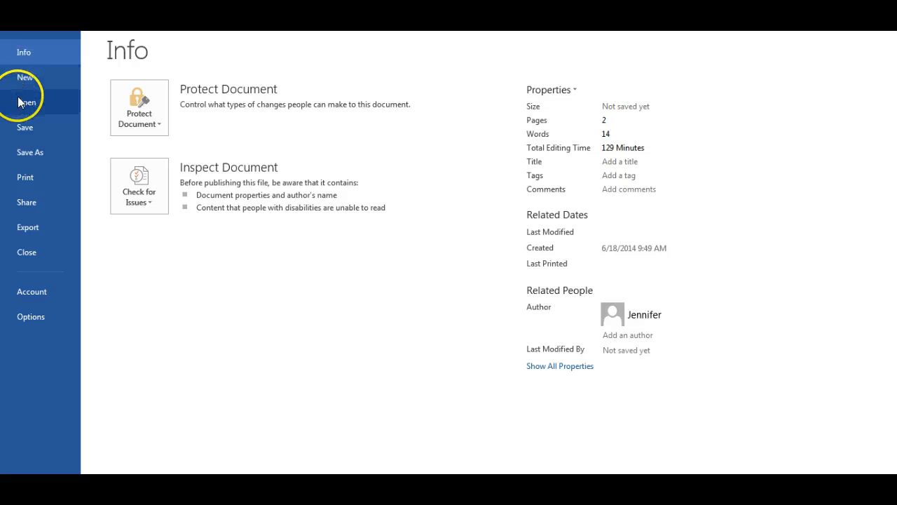
left_click(21, 102)
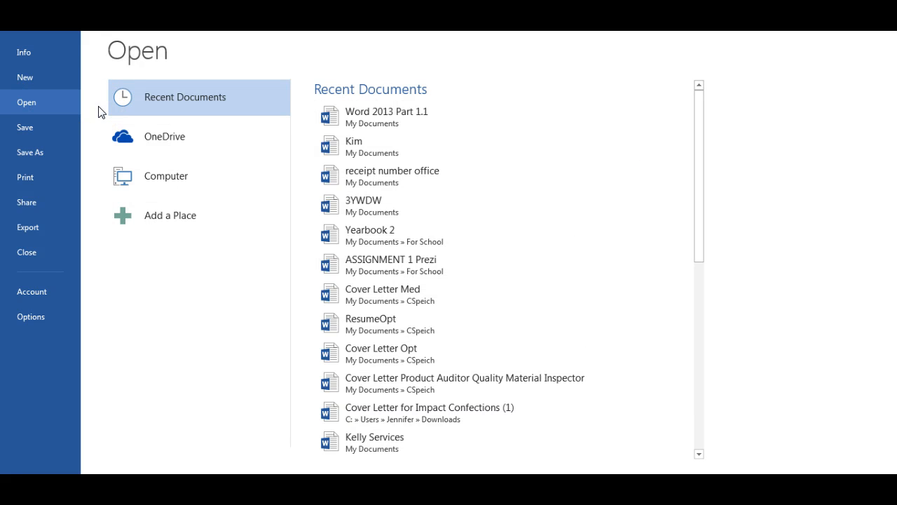
left_click(43, 82)
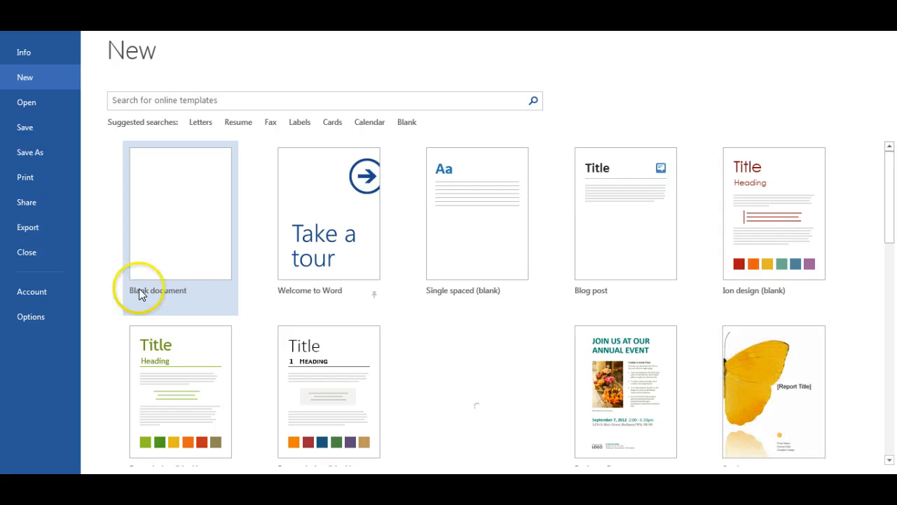
left_click(194, 216)
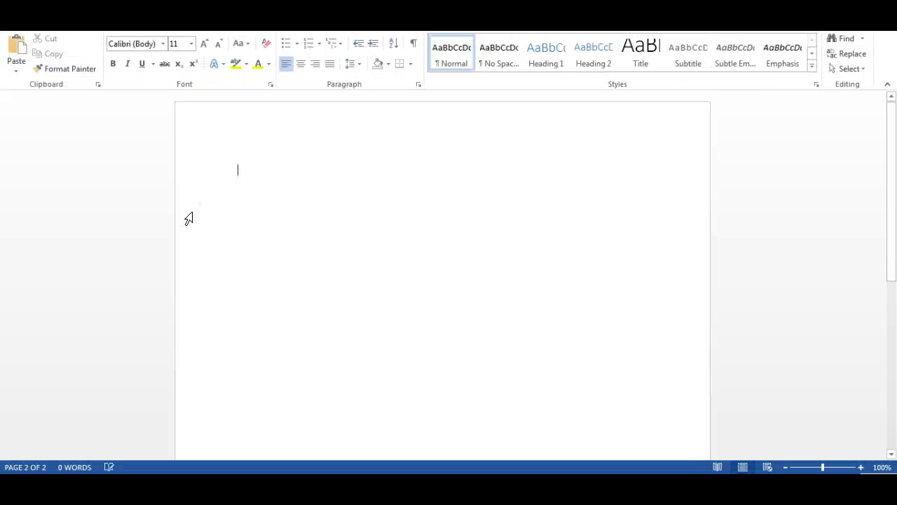
left_click(494, 61)
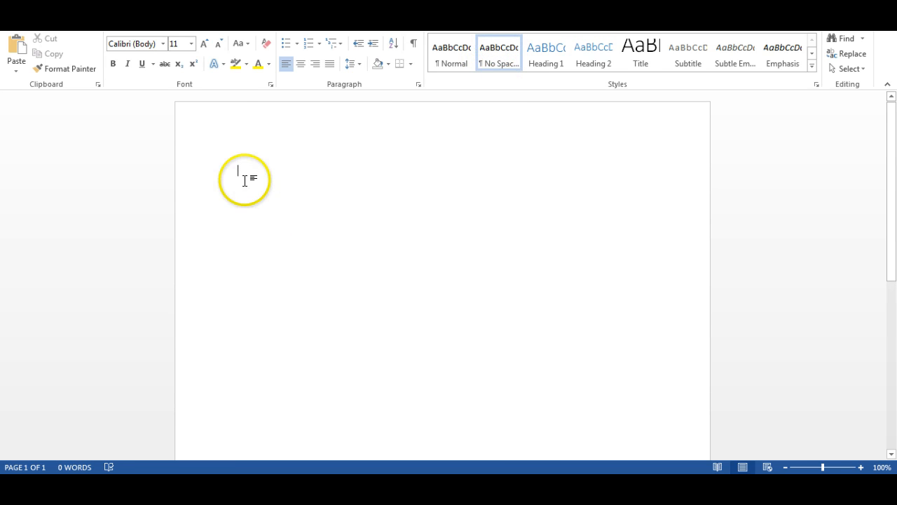
Open the SmartArt graphic chooser and examine the layouts in the categories from List through Pyramid.
left_click(79, 24)
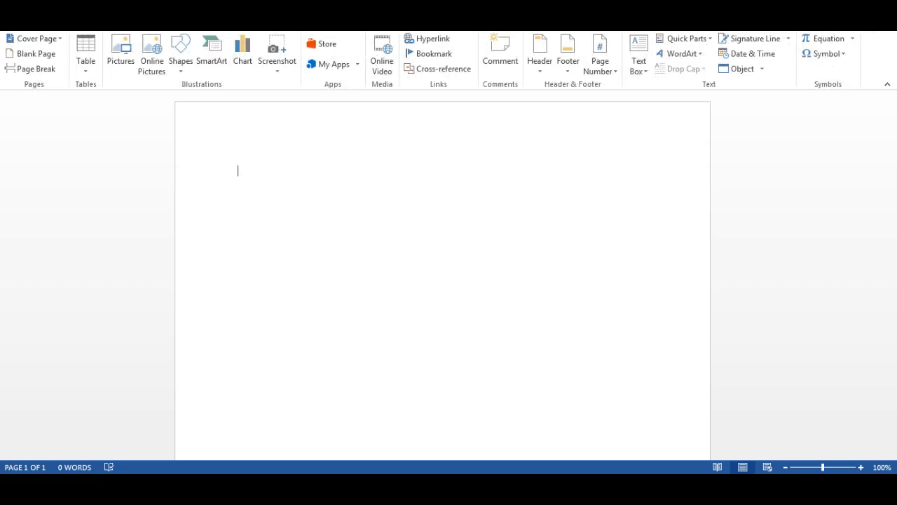
left_click(212, 66)
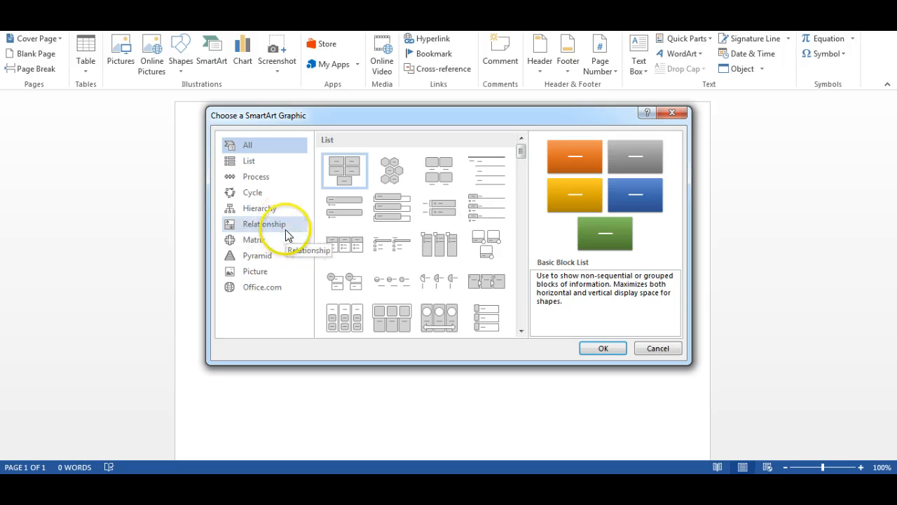
left_click(263, 162)
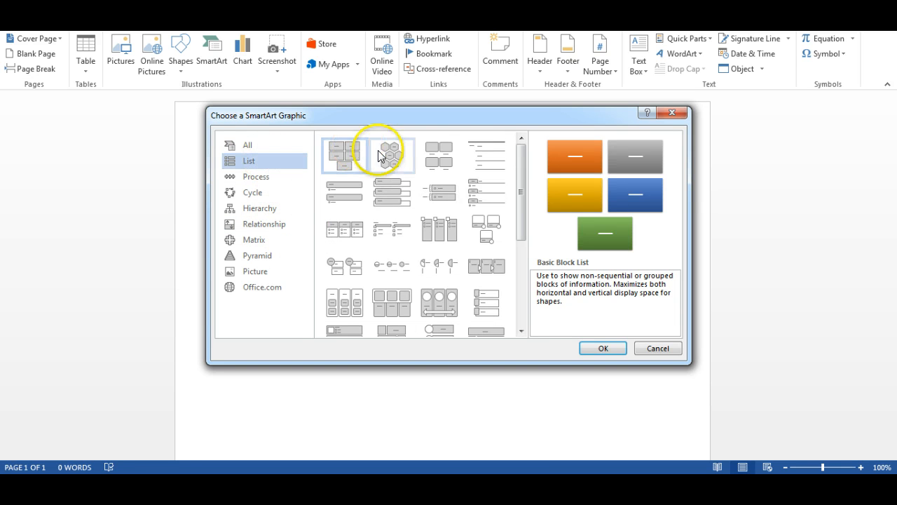
left_click(282, 176)
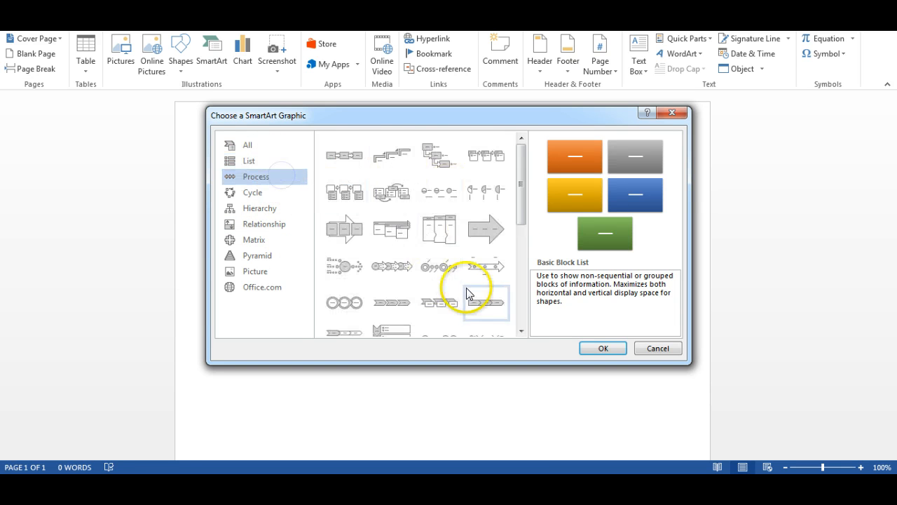
left_click(264, 192)
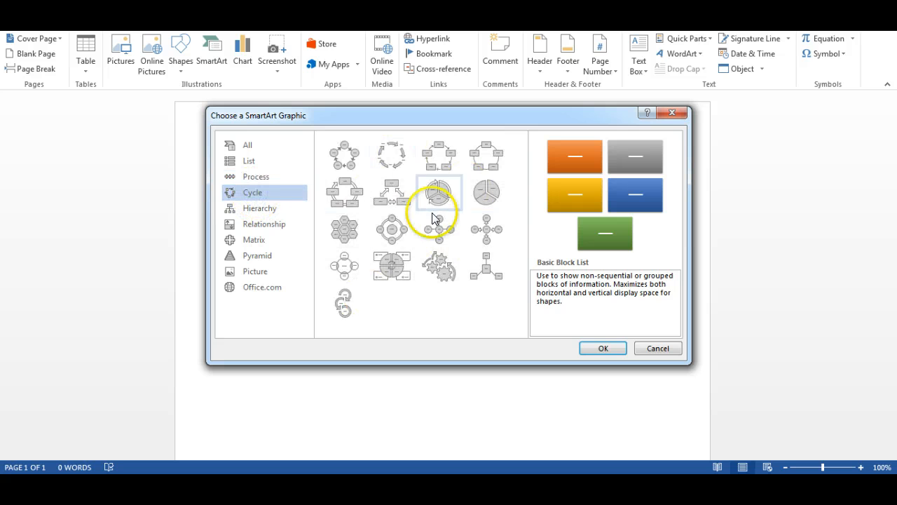
left_click(285, 209)
left_click(282, 225)
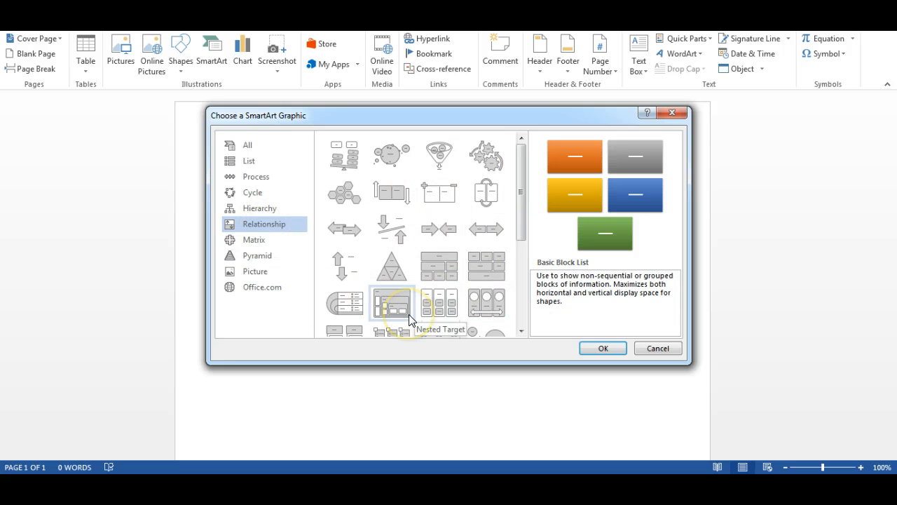
left_click(270, 239)
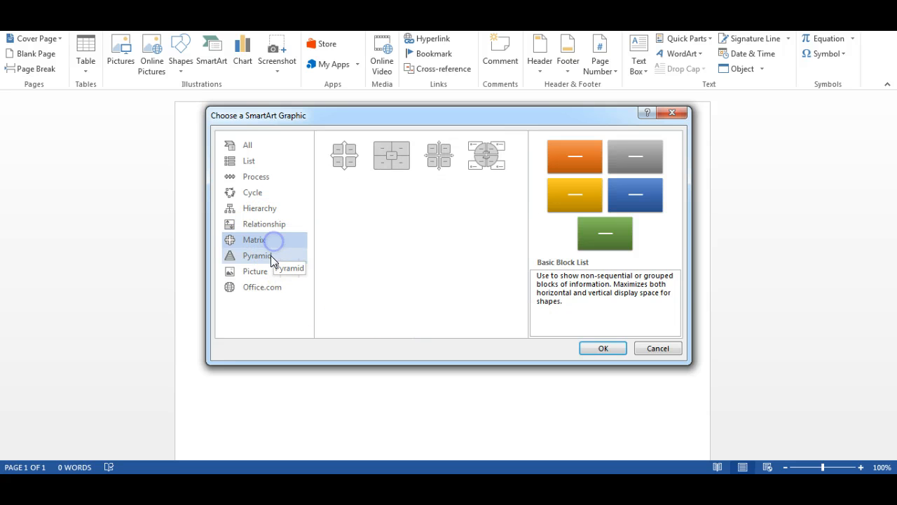
left_click(270, 255)
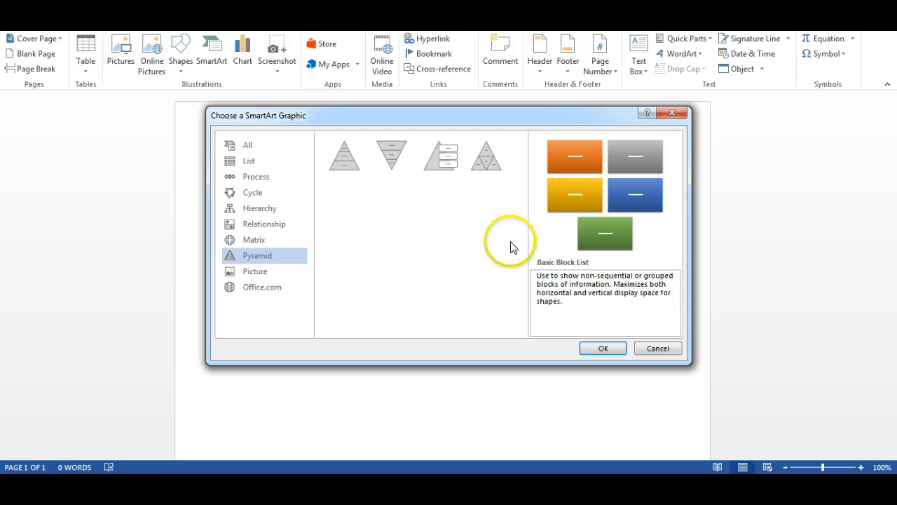
Insert a Basic Radial SmartArt graphic from the Cycle category into the blank document.
left_click(281, 184)
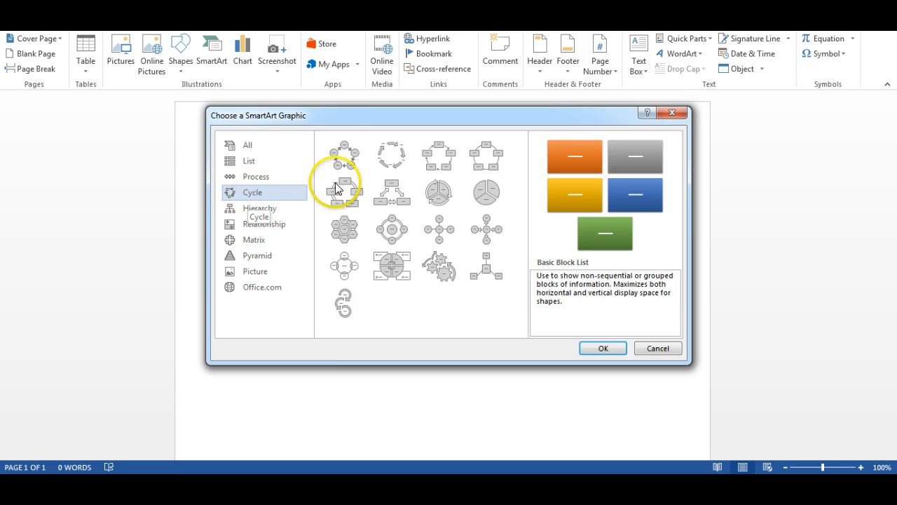
left_click(441, 235)
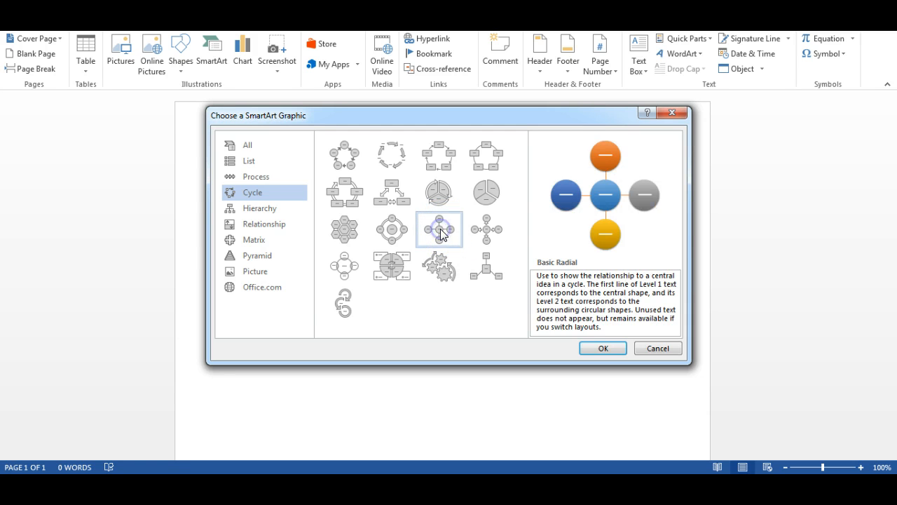
left_click(601, 348)
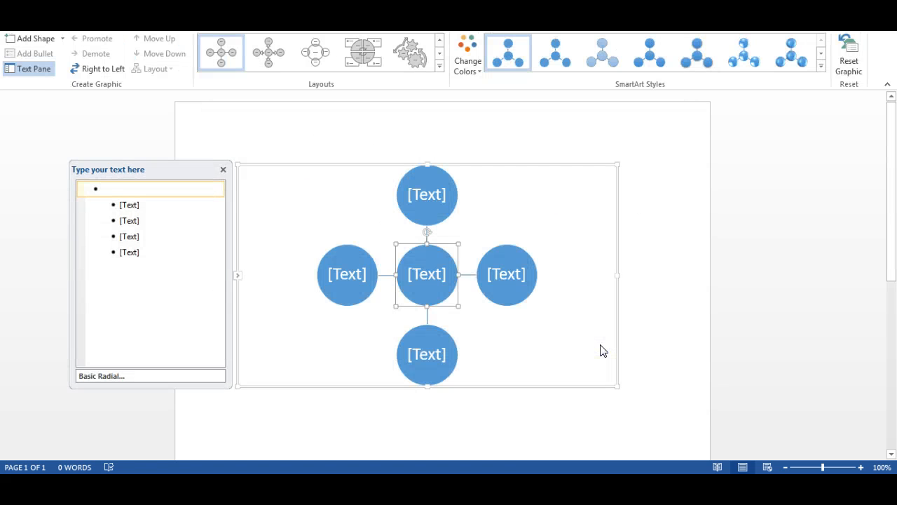